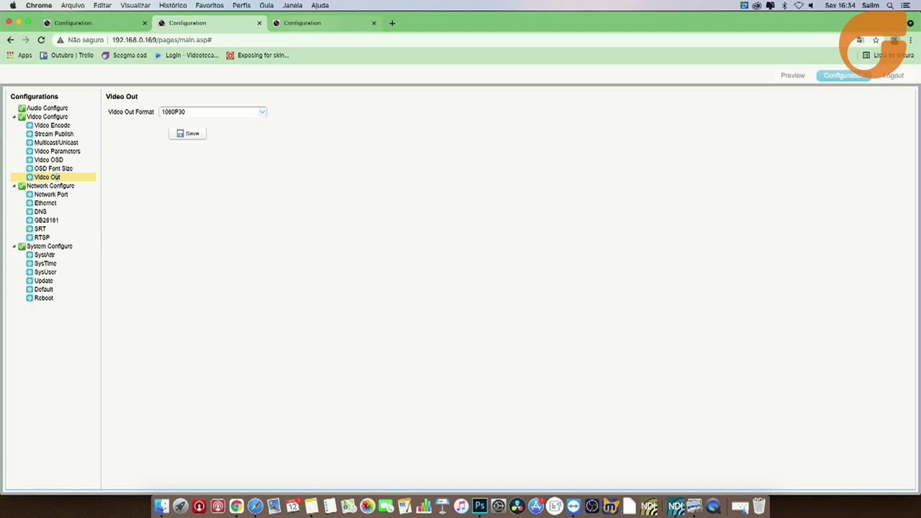
Compare the open configuration pages of the cameras at 192.168.0.163, 192.168.0.169 and 192.168.0.171
key(ctrl+Tab)
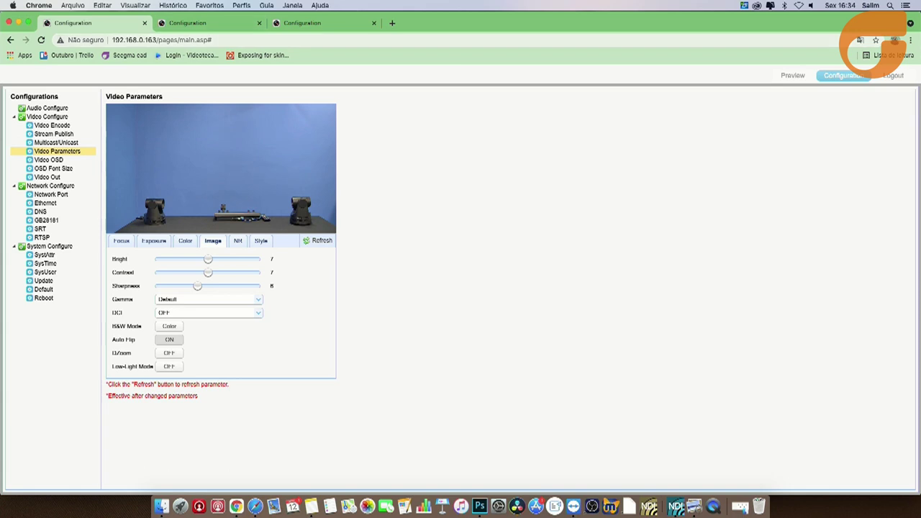
key(ctrl+Tab)
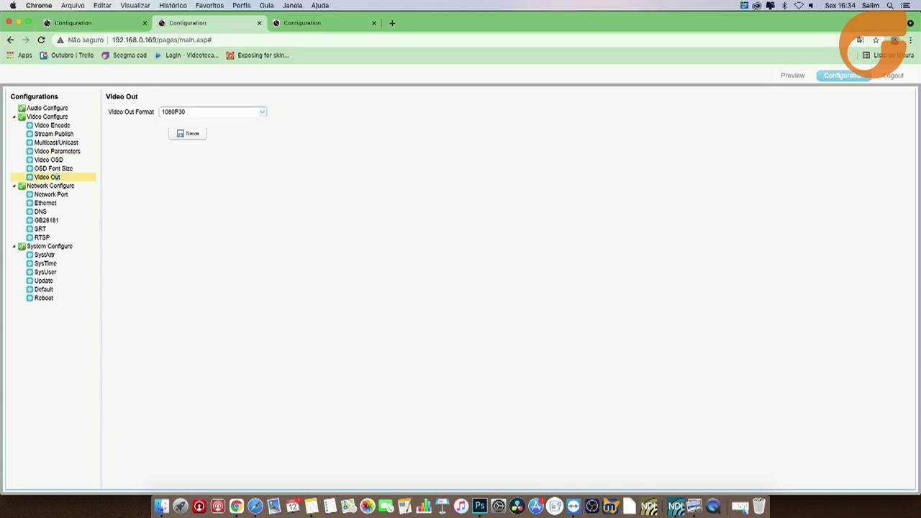
key(ctrl+Tab)
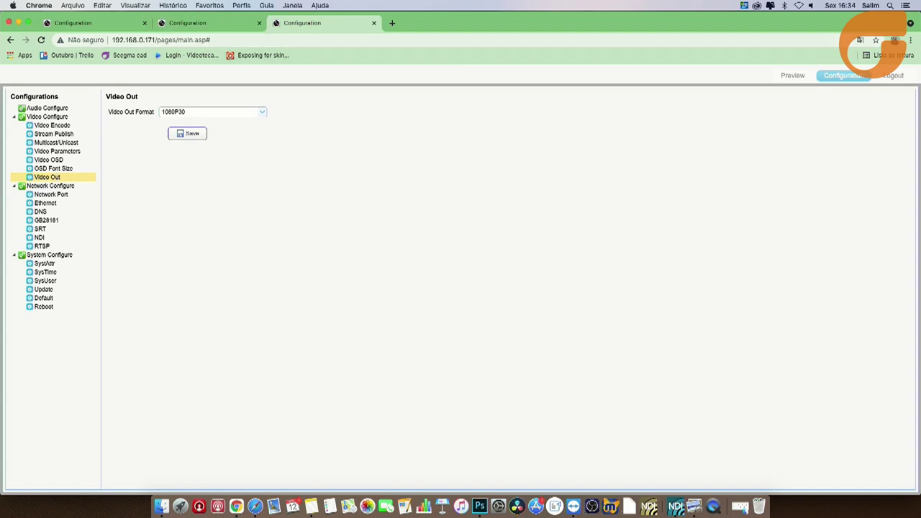
key(ctrl+Tab)
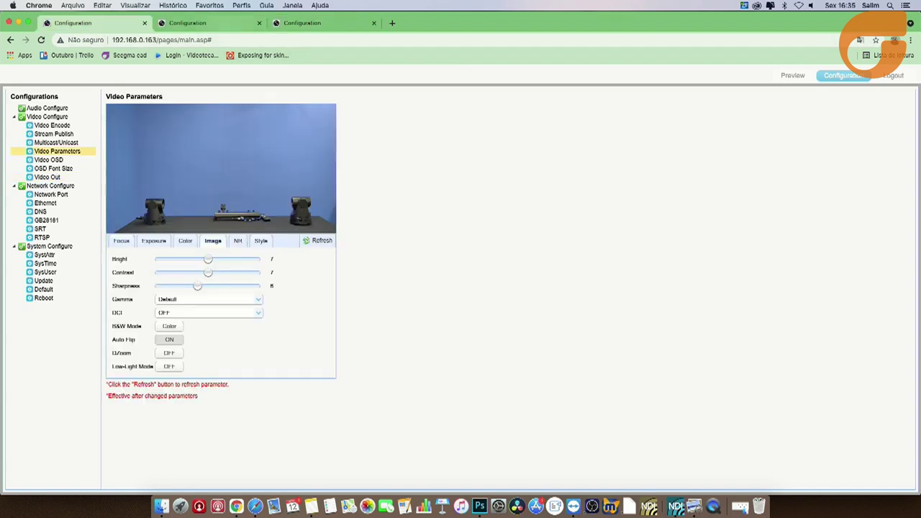
key(ctrl+Tab)
key(ctrl+Tab)
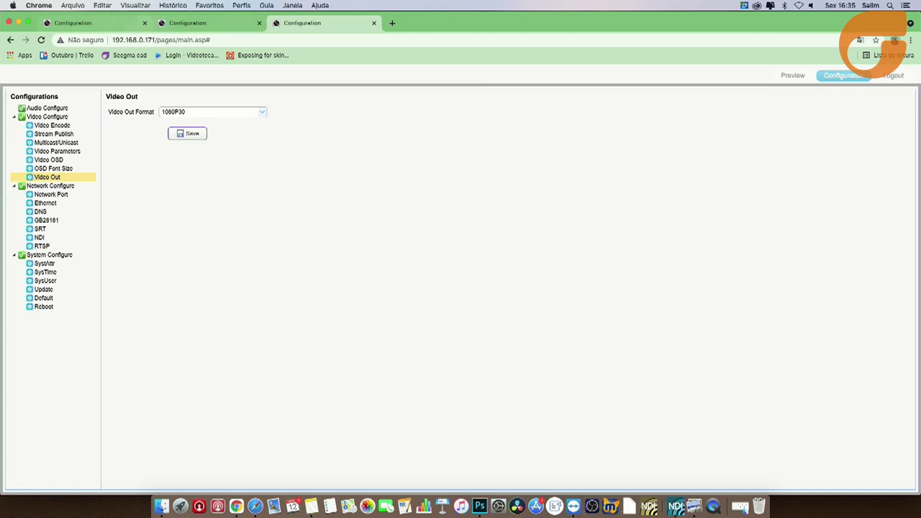
key(ctrl+Tab)
key(ctrl+Tab)
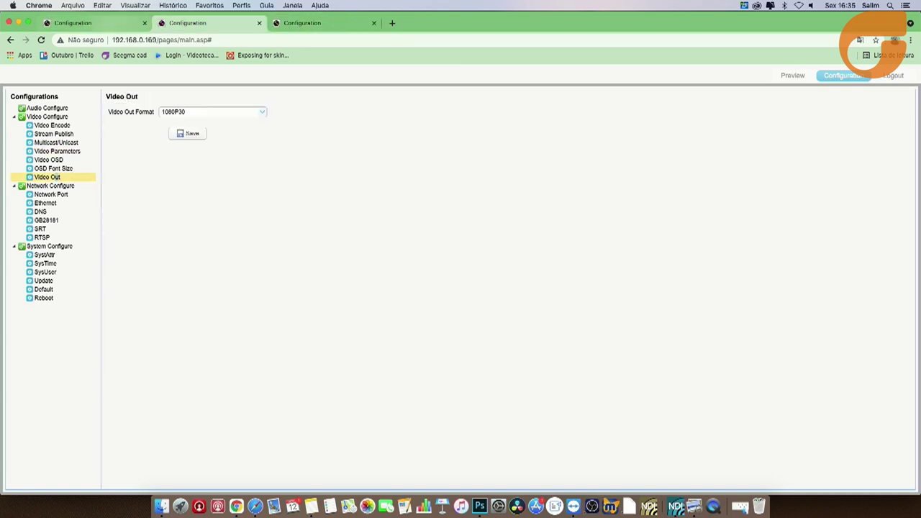
key(ctrl+shift+Tab)
key(ctrl+Tab)
key(ctrl+Tab)
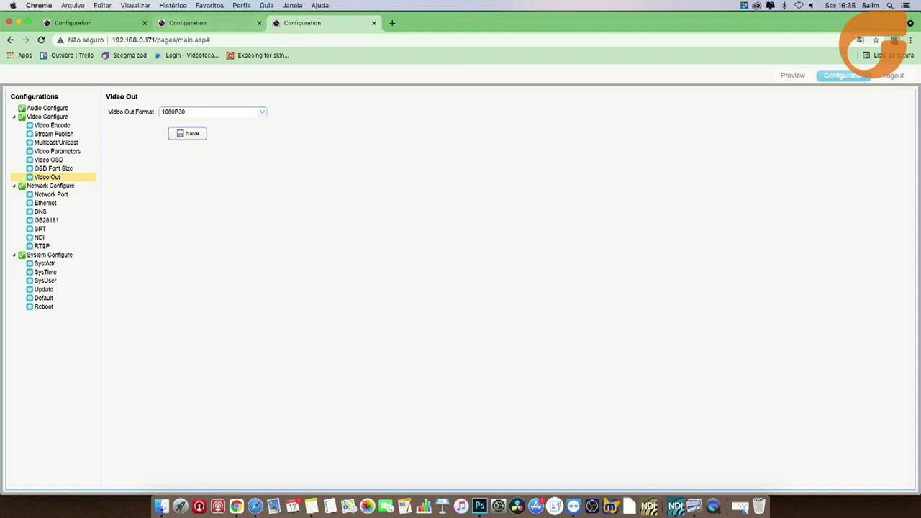
key(ctrl+Tab)
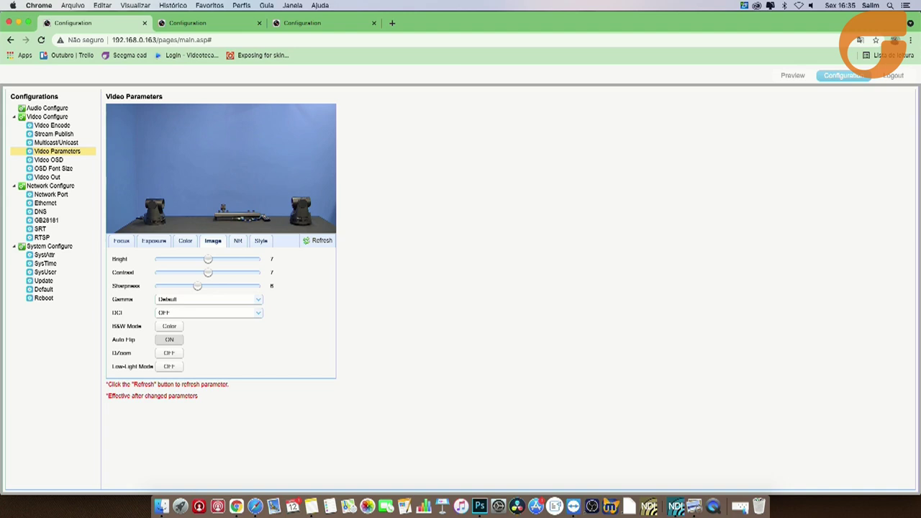
Review the focus, exposure, color, image, noise reduction and style parameters of the camera at 192.168.0.163
click(122, 241)
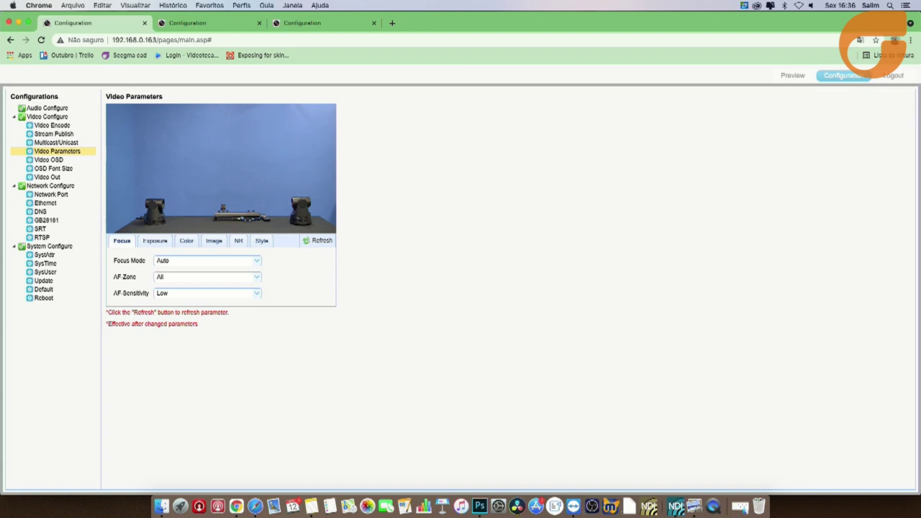
click(207, 260)
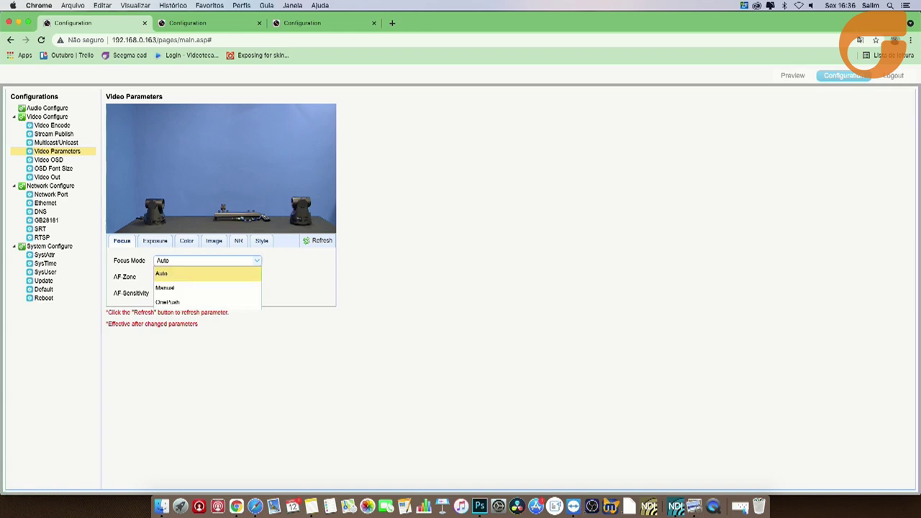
click(155, 240)
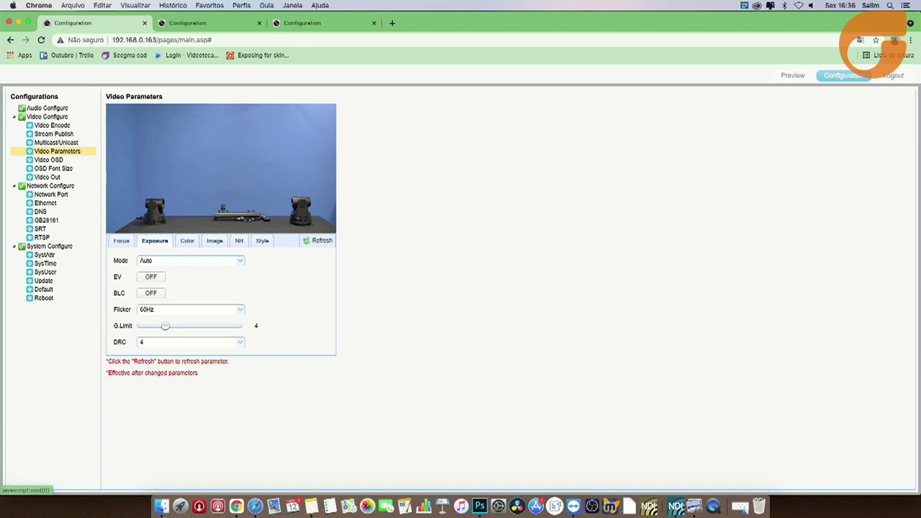
click(187, 240)
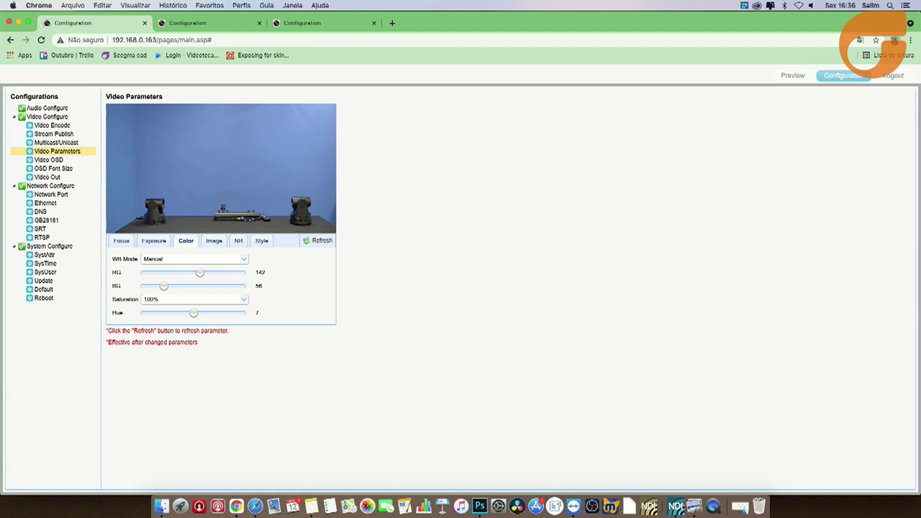
click(214, 241)
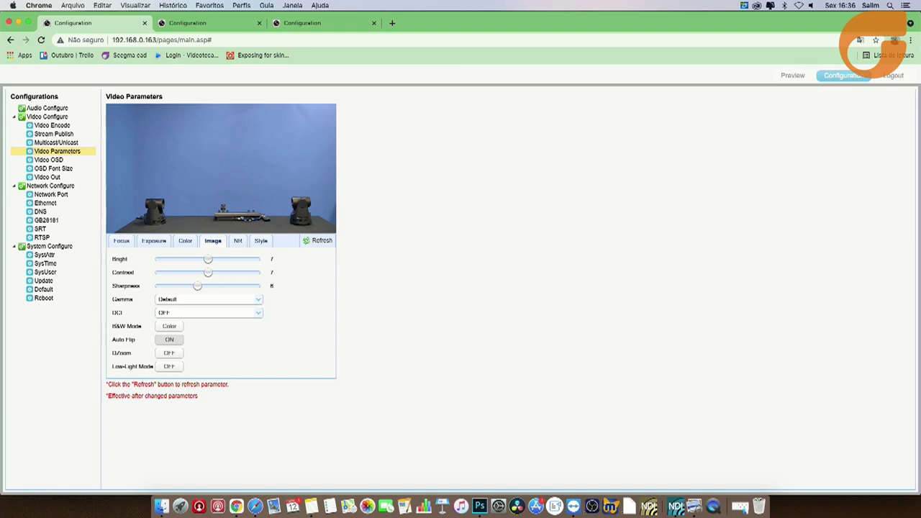
click(237, 240)
click(261, 240)
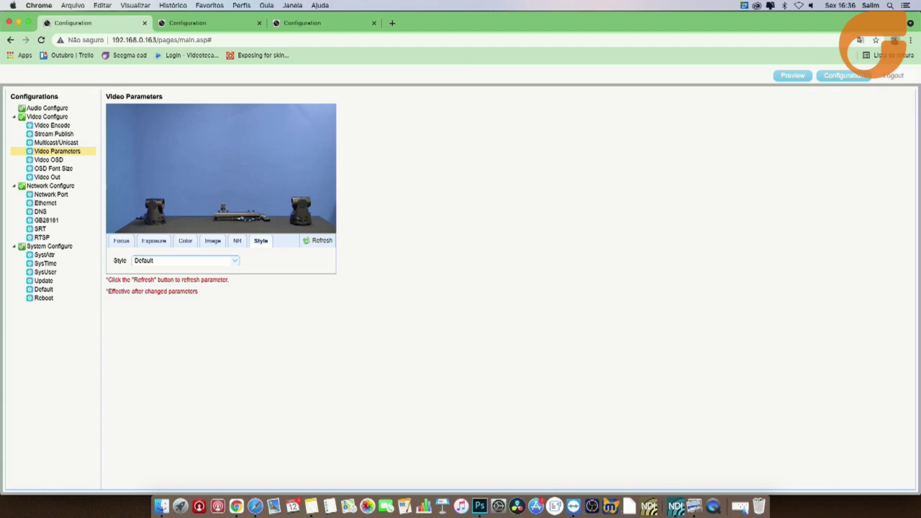
Open the live preview of the camera at 192.168.0.163 and pan it slightly to the left
click(792, 74)
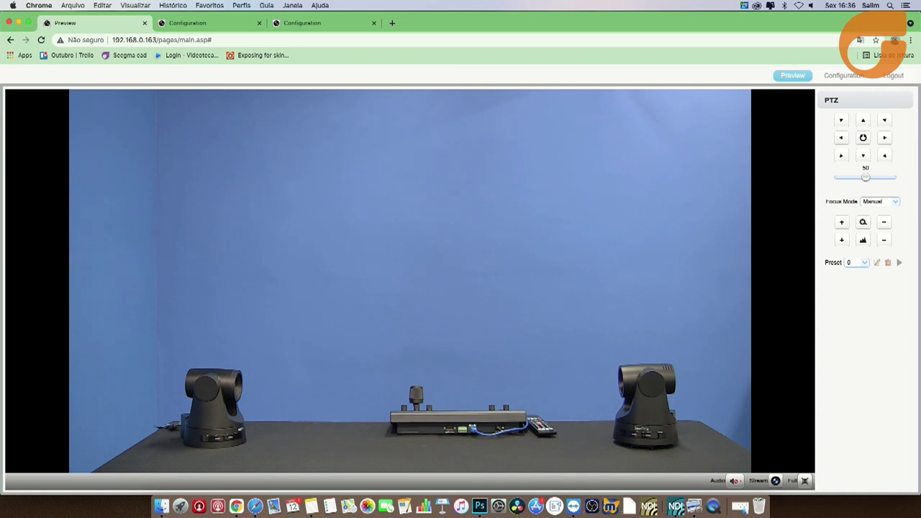
click(841, 137)
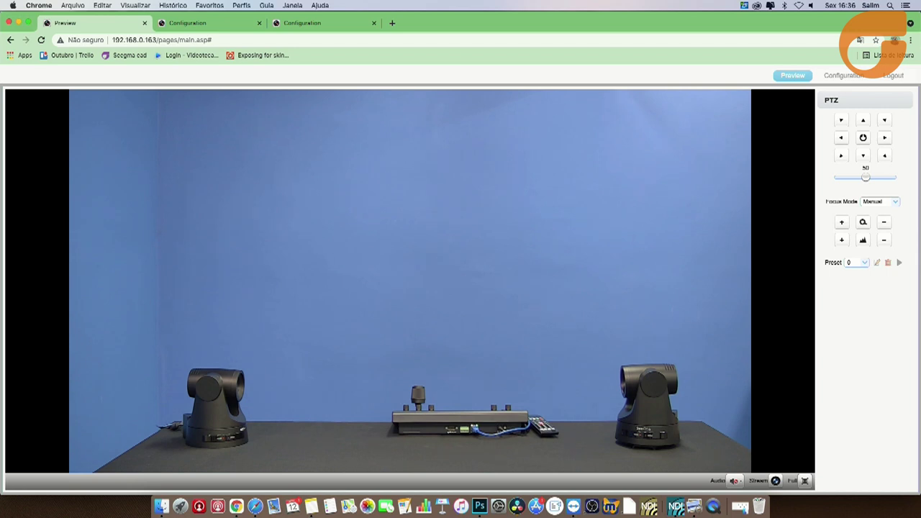
Recall preset 2 on the camera at 192.168.0.163, followed by preset 3
click(857, 262)
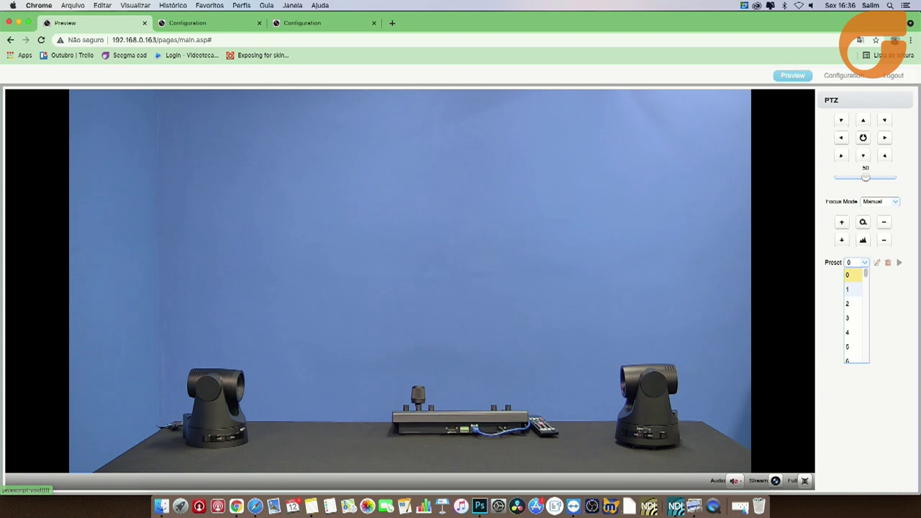
click(849, 303)
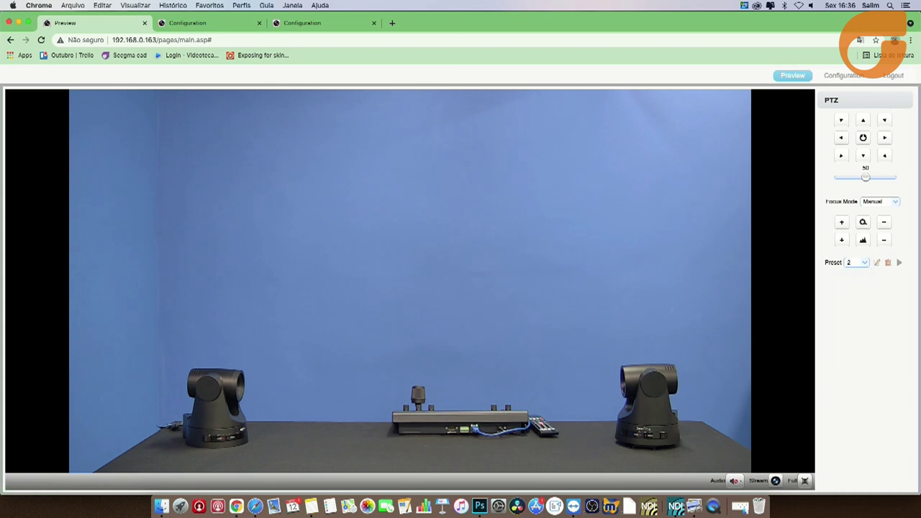
click(899, 262)
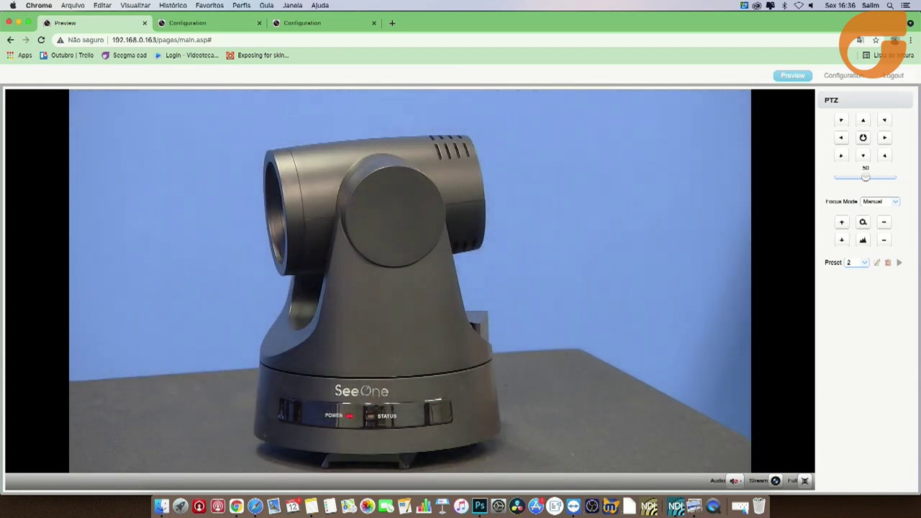
click(856, 262)
click(848, 317)
click(899, 262)
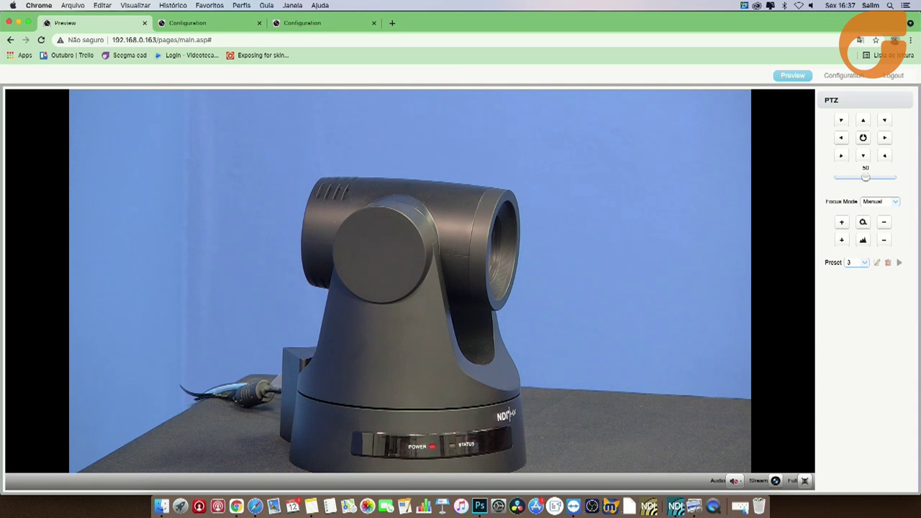
Open the live preview of the camera at 192.168.0.169 and recall its preset 1
key(ctrl+Tab)
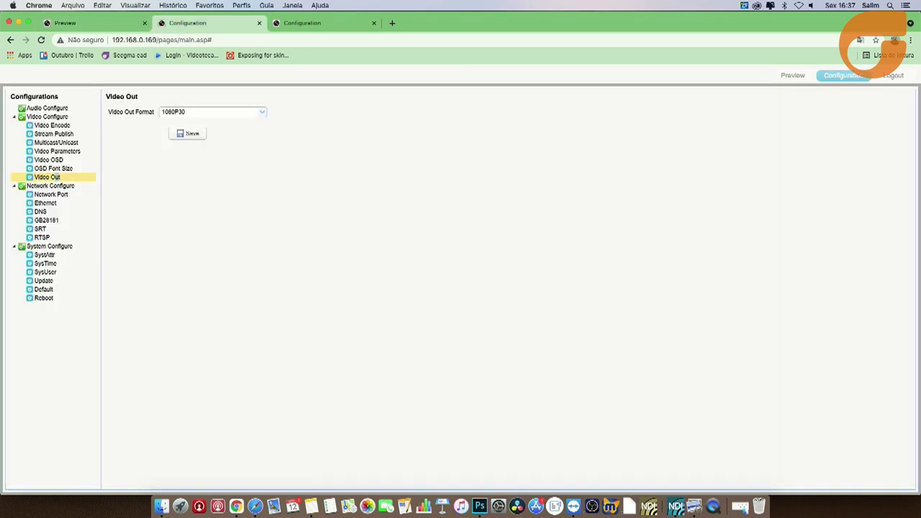
click(793, 75)
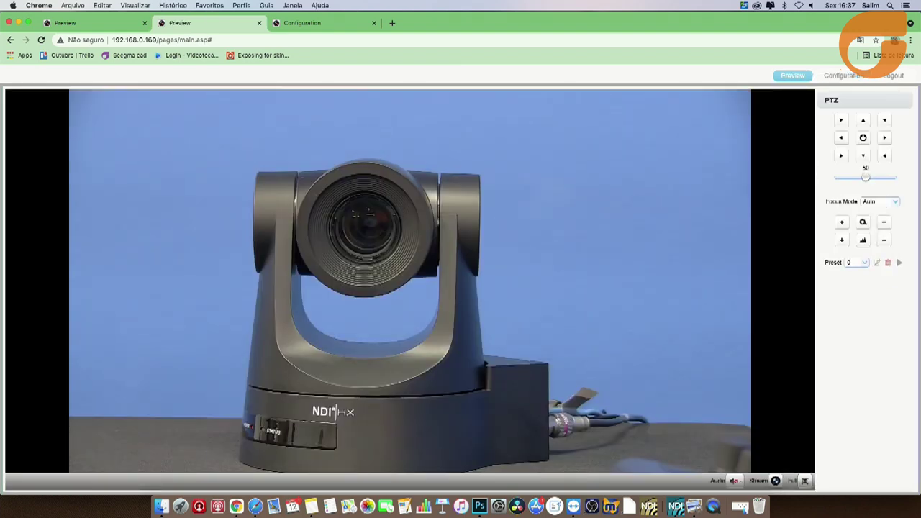
click(856, 262)
click(849, 289)
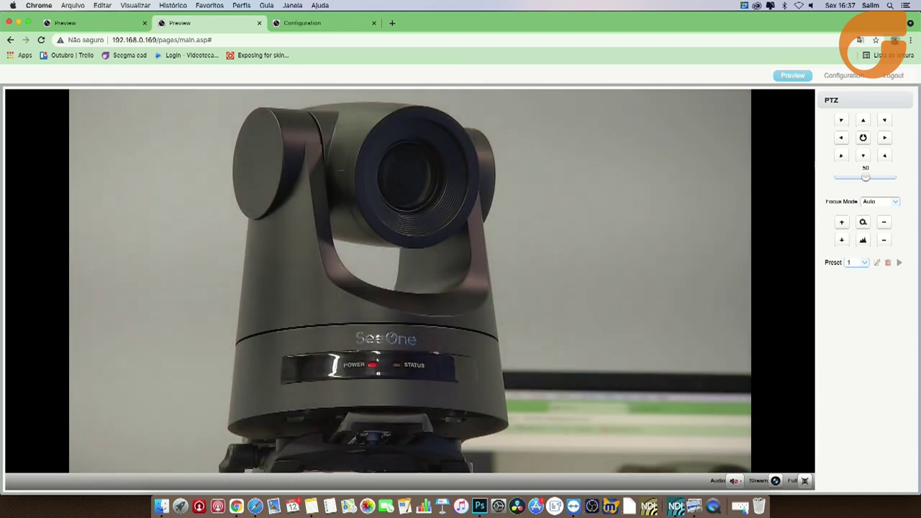
Recall preset 2 on the camera at 192.168.0.169 and change its PTZ speed to 60, followed by 51
click(856, 262)
click(854, 303)
click(899, 262)
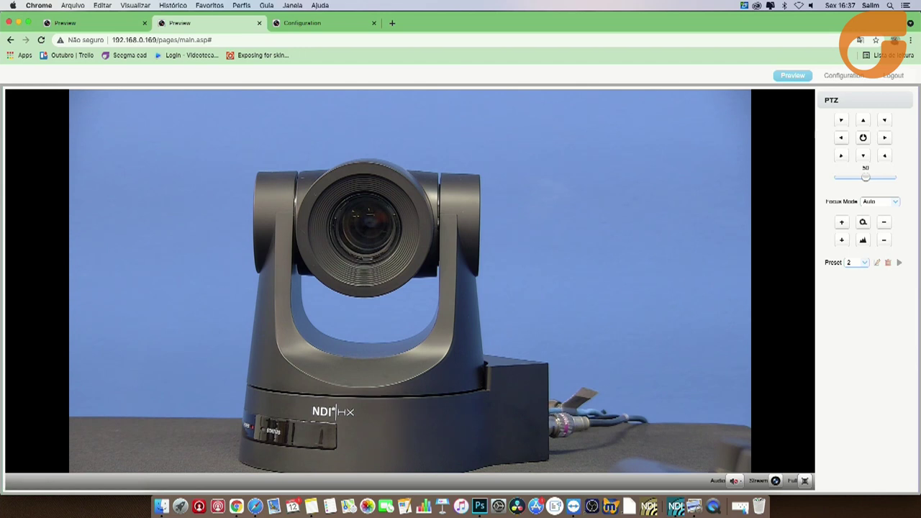
drag(865, 177, 872, 177)
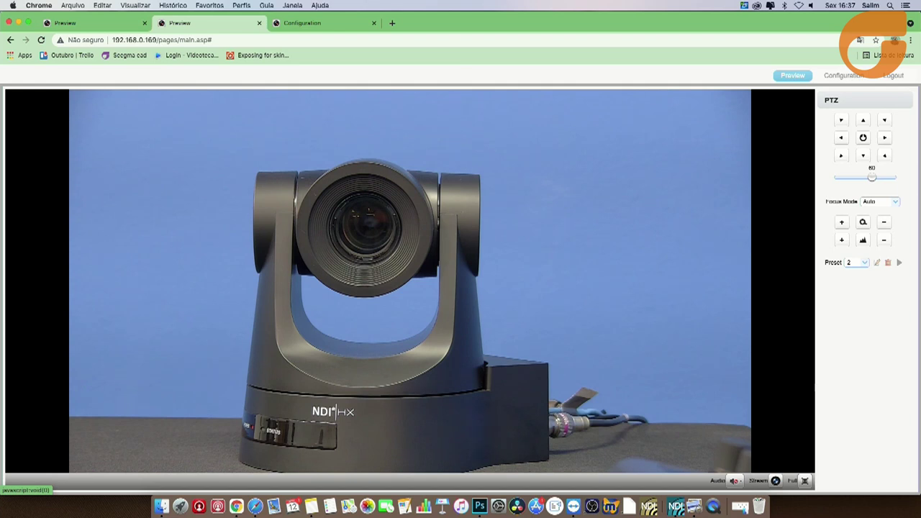
drag(872, 177, 866, 177)
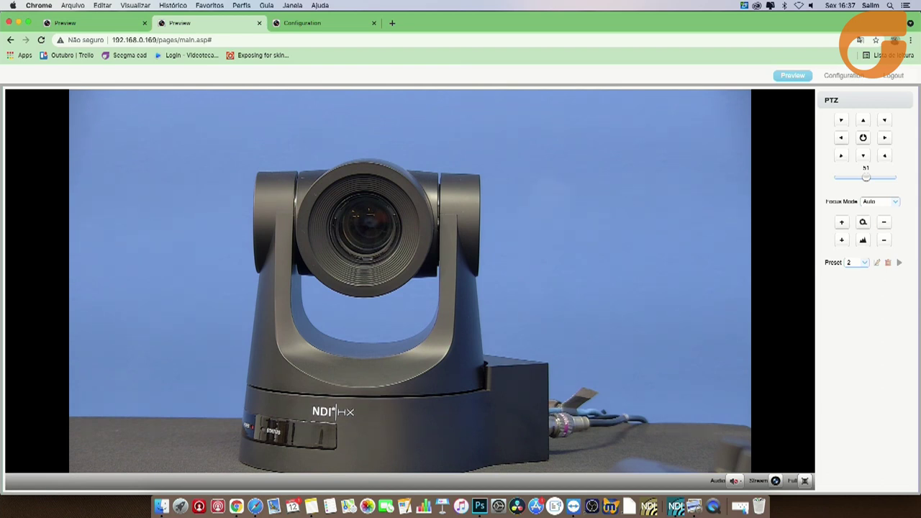
Check the page of the camera at 192.168.0.171, and return to the camera at 192.168.0.163 to recall preset 2
click(331, 23)
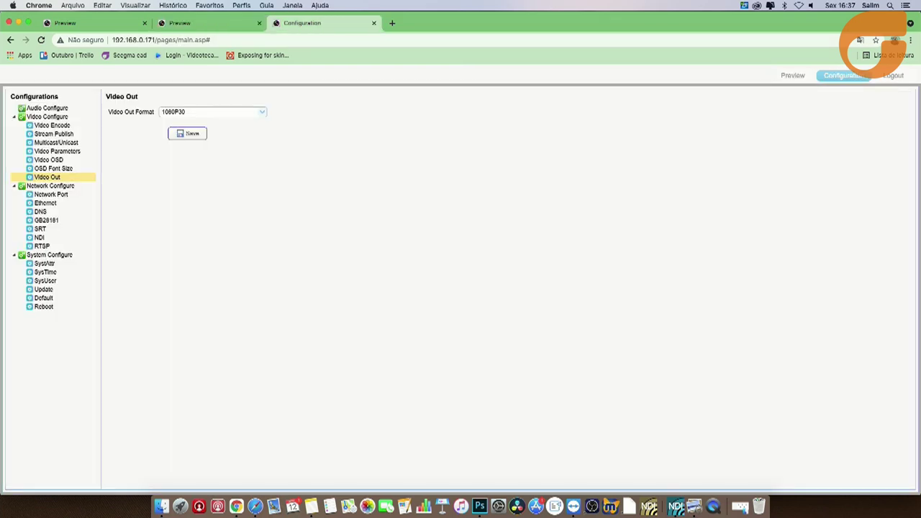
key(ctrl+shift+Tab)
key(ctrl+shift+Tab)
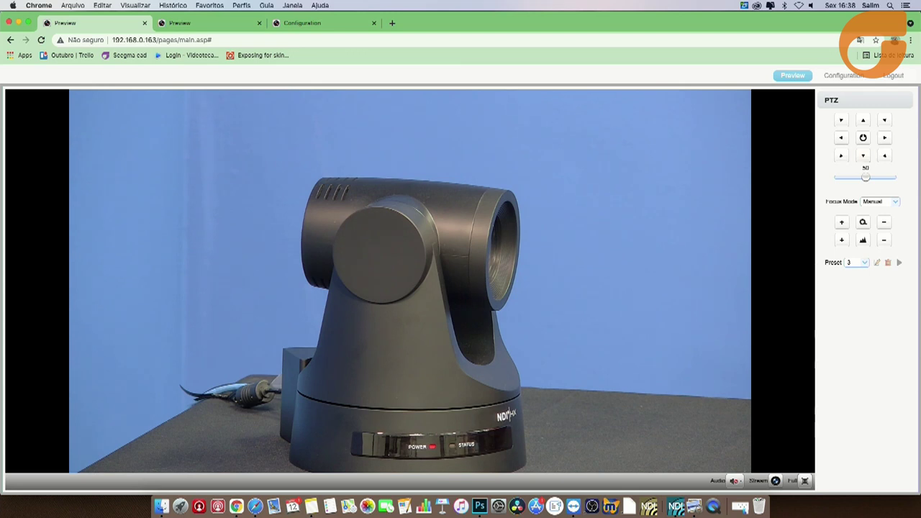
click(857, 262)
click(847, 303)
click(899, 262)
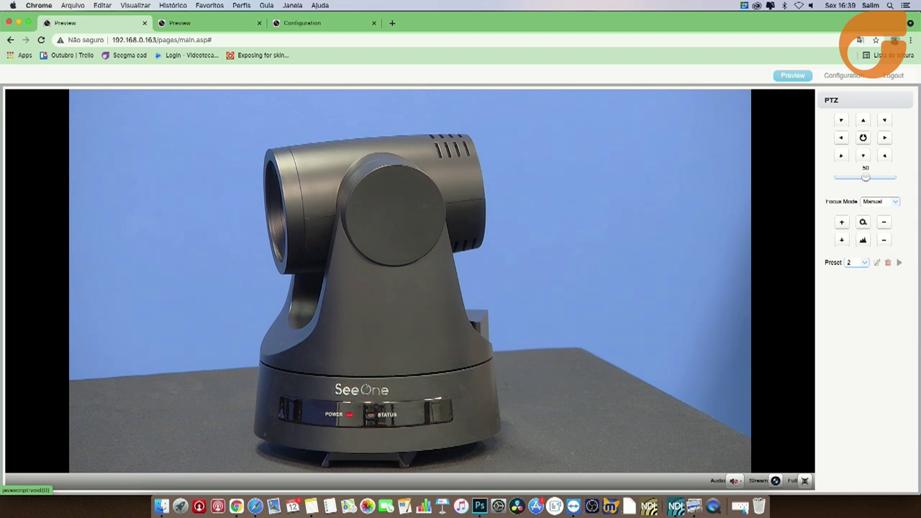
Recall preset 1 on the camera at 192.168.0.163 and zoom in on the scene
click(857, 262)
click(853, 273)
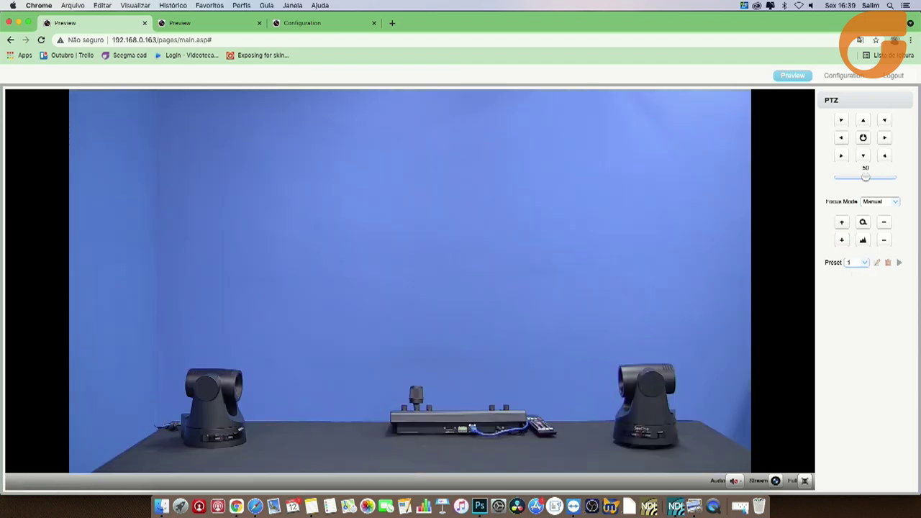
click(842, 221)
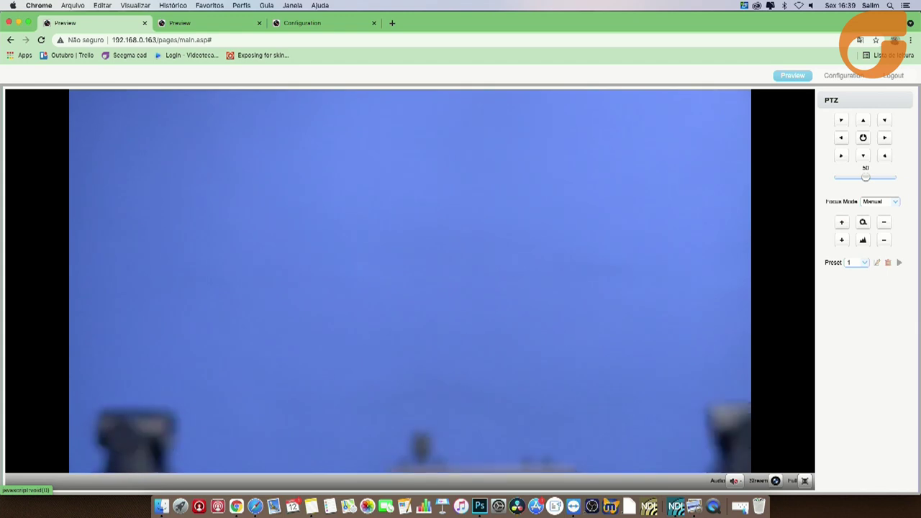